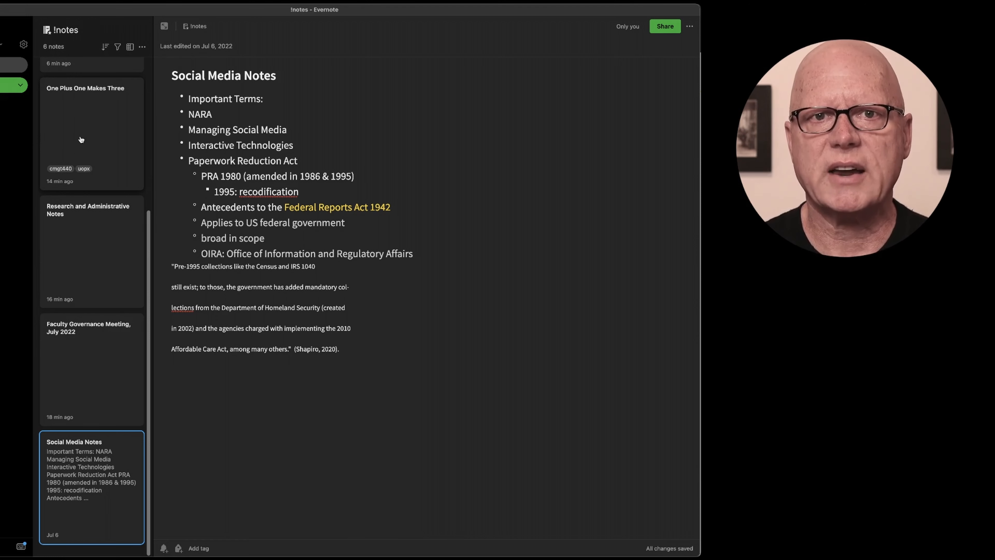
# Step: Open the Research and Administrative Notes note and enter two separate lines reading Administrative and Social Media
pyautogui.click(90, 250)
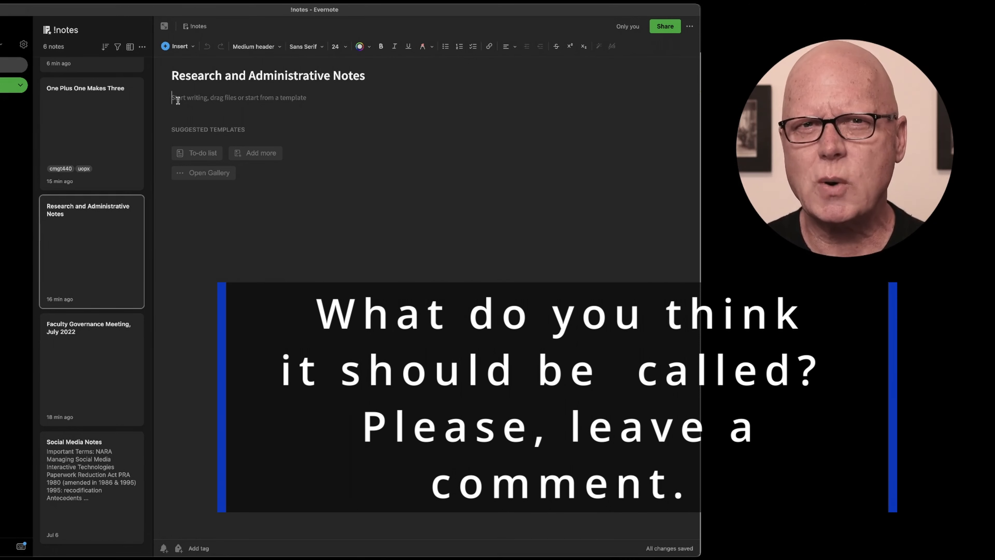
pyautogui.write('Admini')
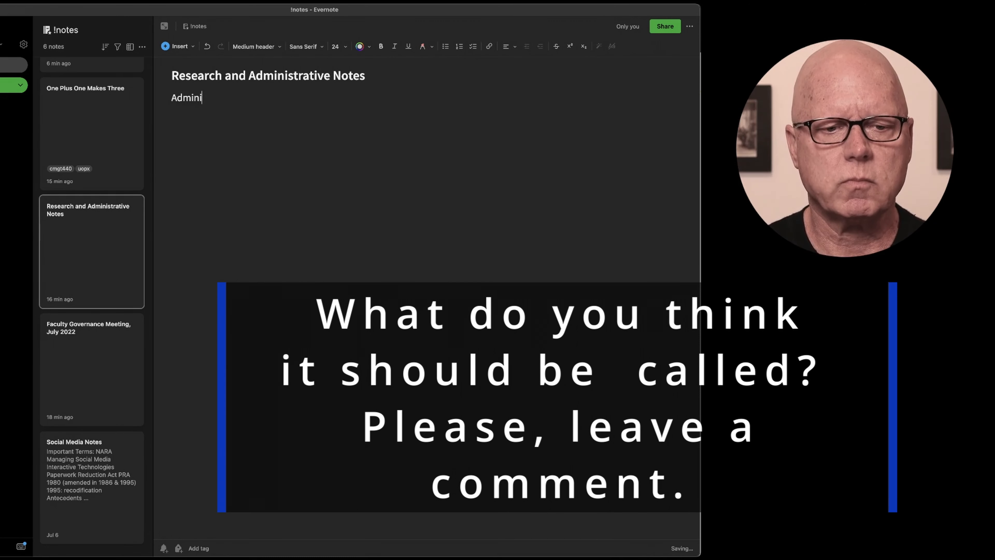
pyautogui.write('strative')
pyautogui.press('Return')
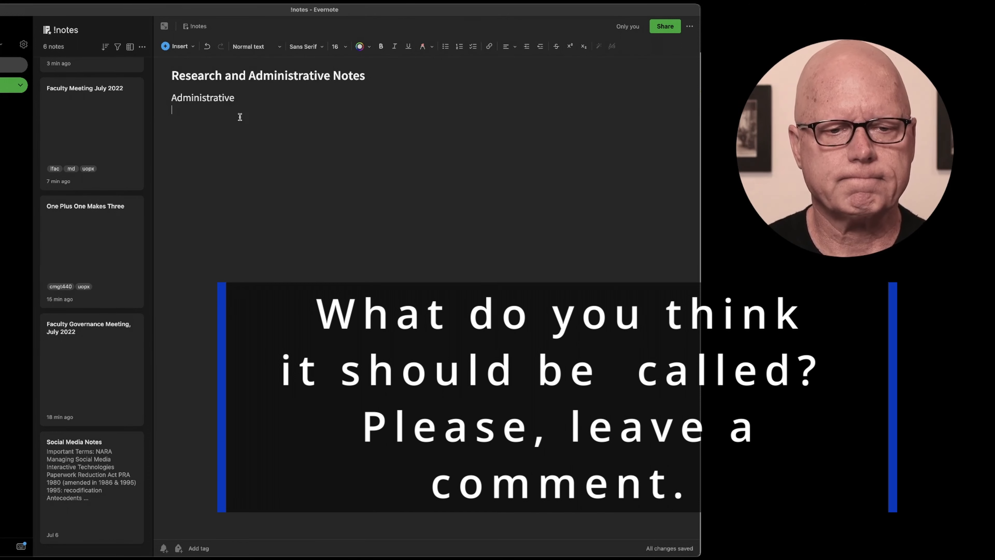
pyautogui.write('Soci')
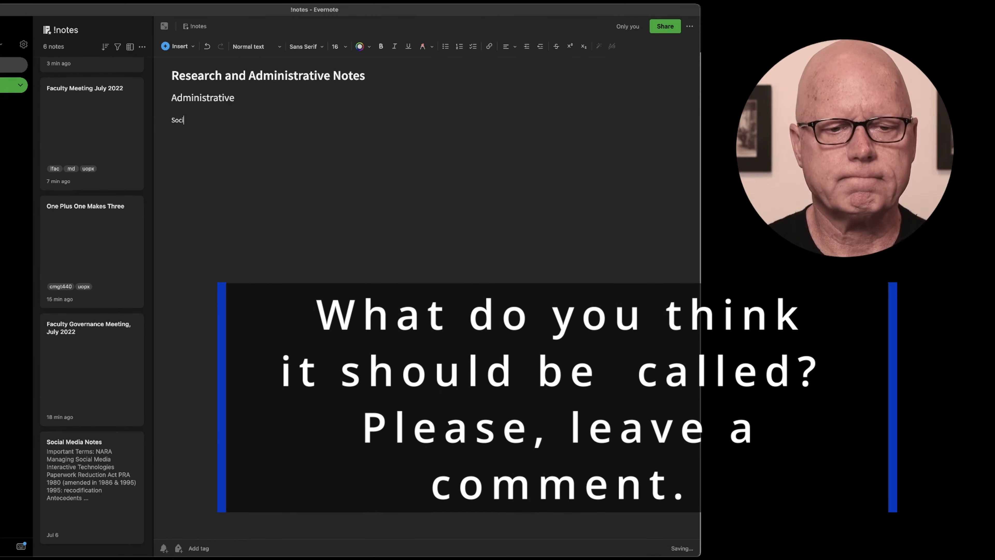
pyautogui.write('al Media')
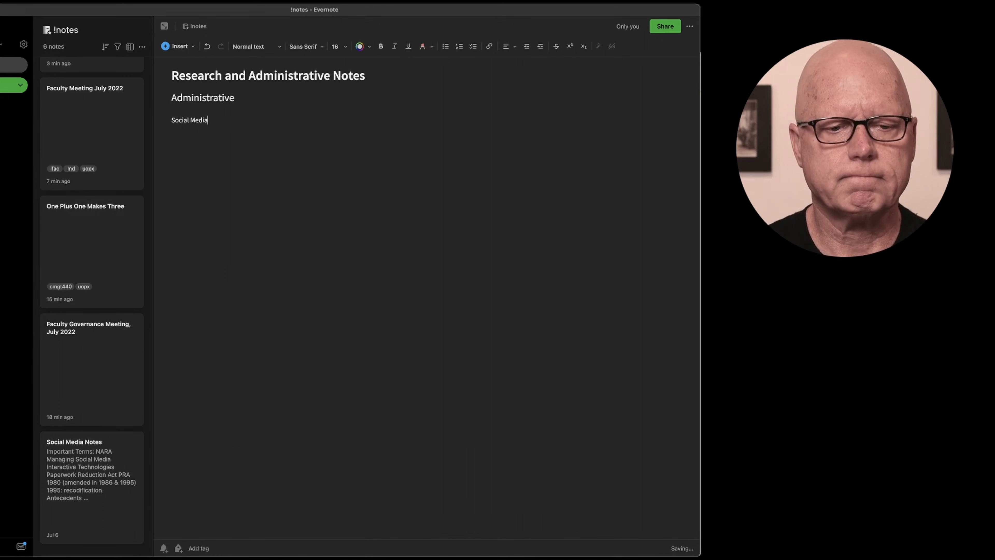
# Step: Format the Social Media line as a Medium header and add an empty line below it
pyautogui.moveTo(209, 120); pyautogui.dragTo(167, 120)
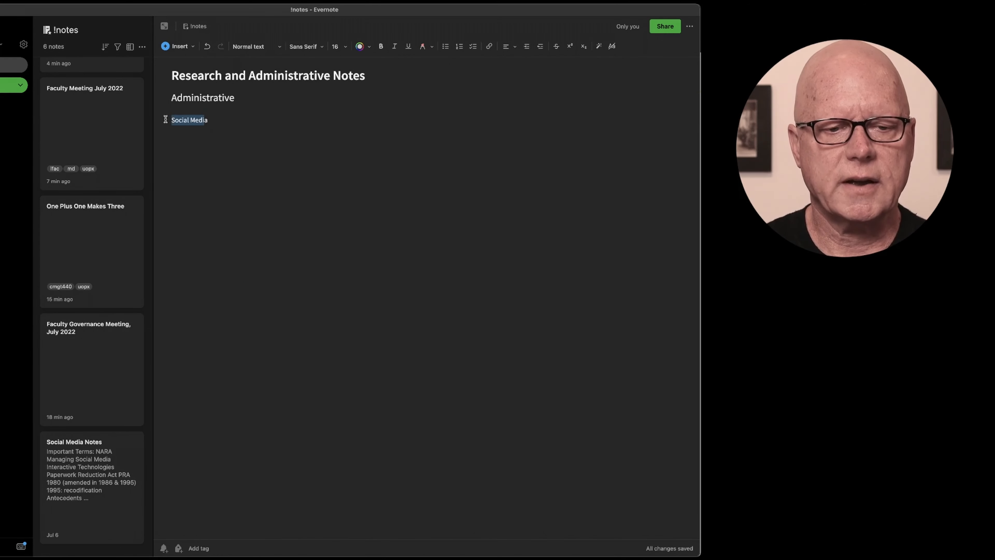
pyautogui.moveTo(229, 120); pyautogui.dragTo(166, 120)
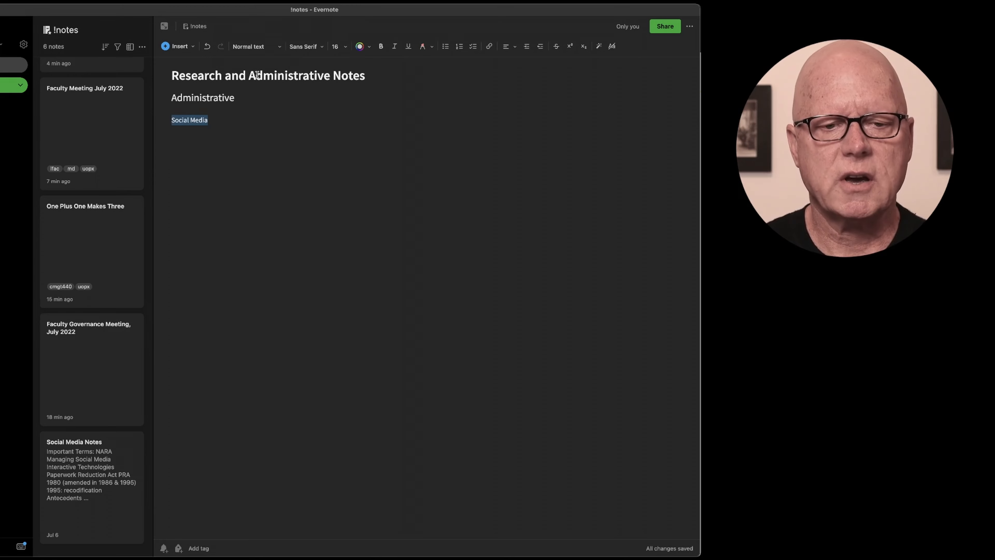
pyautogui.click(269, 47)
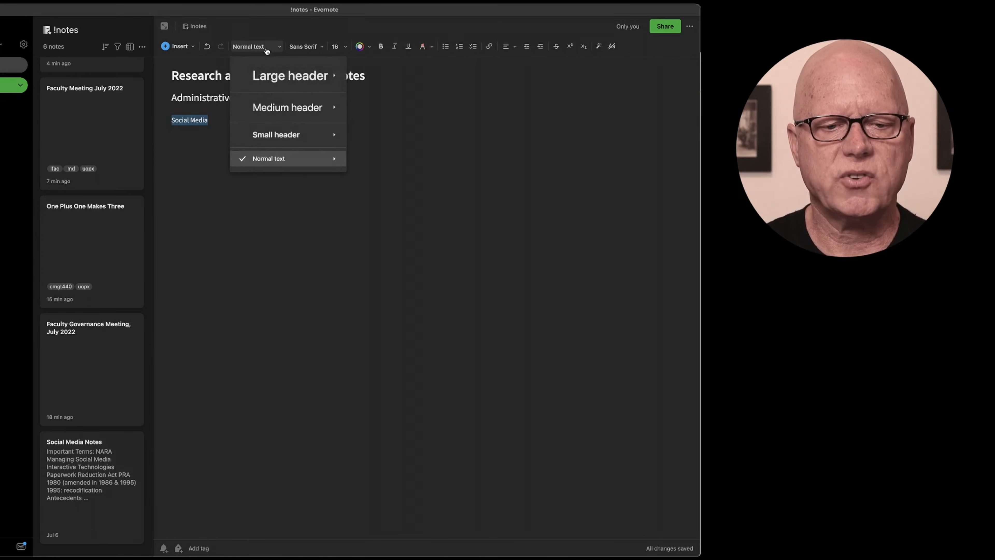
pyautogui.click(273, 107)
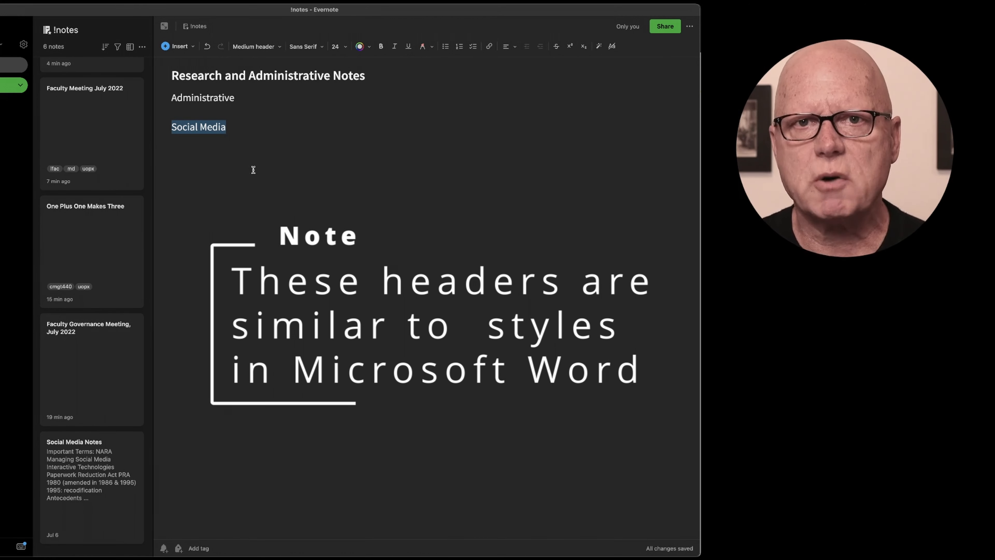
pyautogui.click(195, 111)
pyautogui.moveTo(242, 99); pyautogui.dragTo(164, 98)
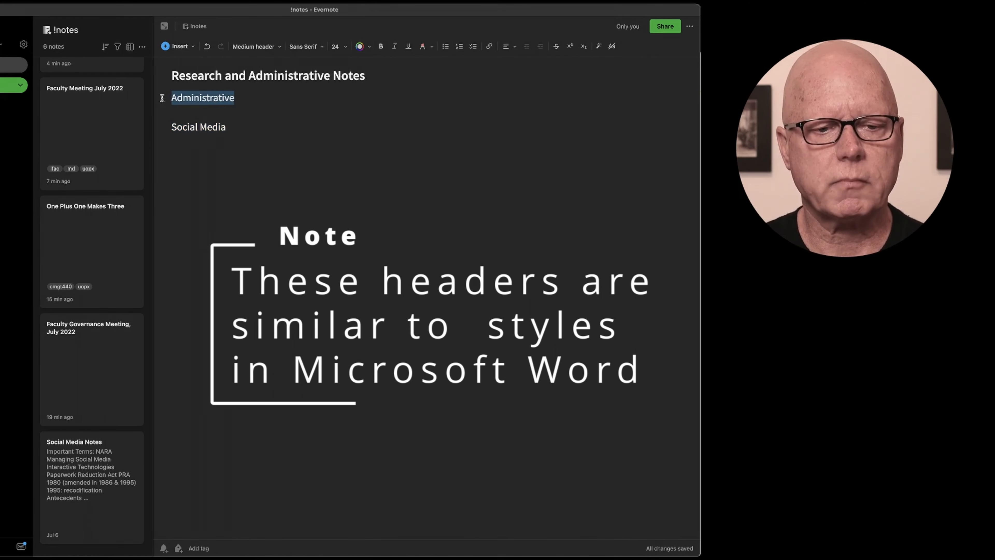
pyautogui.click(202, 114)
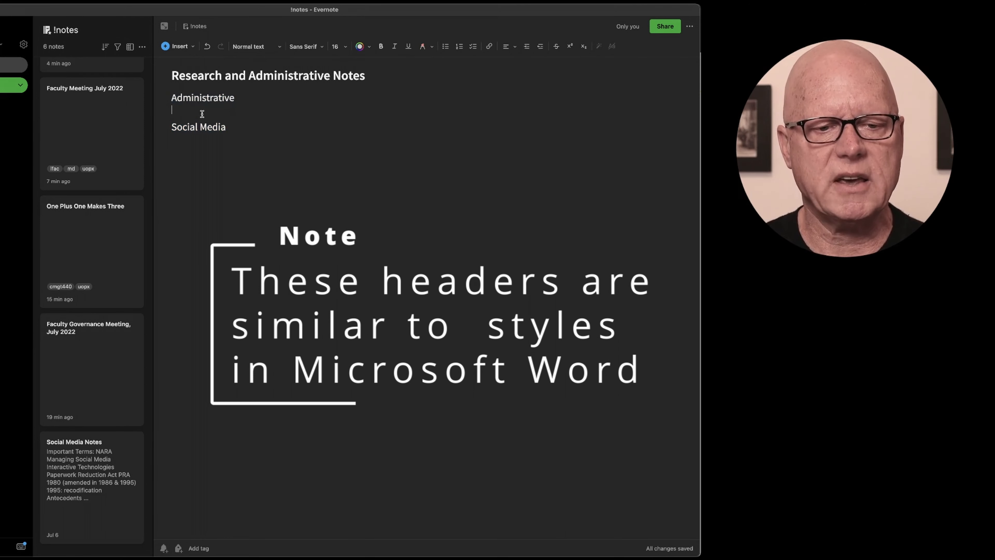
pyautogui.click(181, 148)
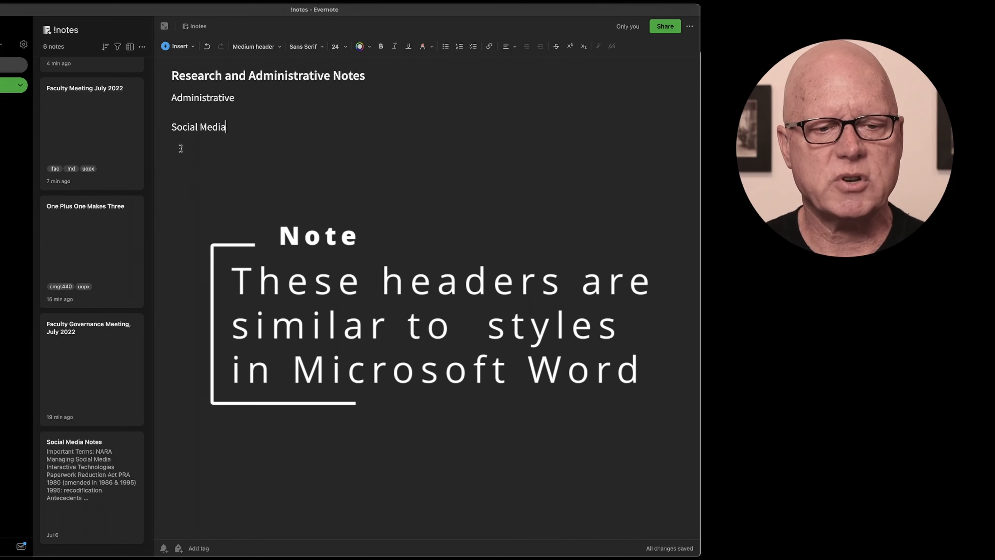
pyautogui.press('Return')
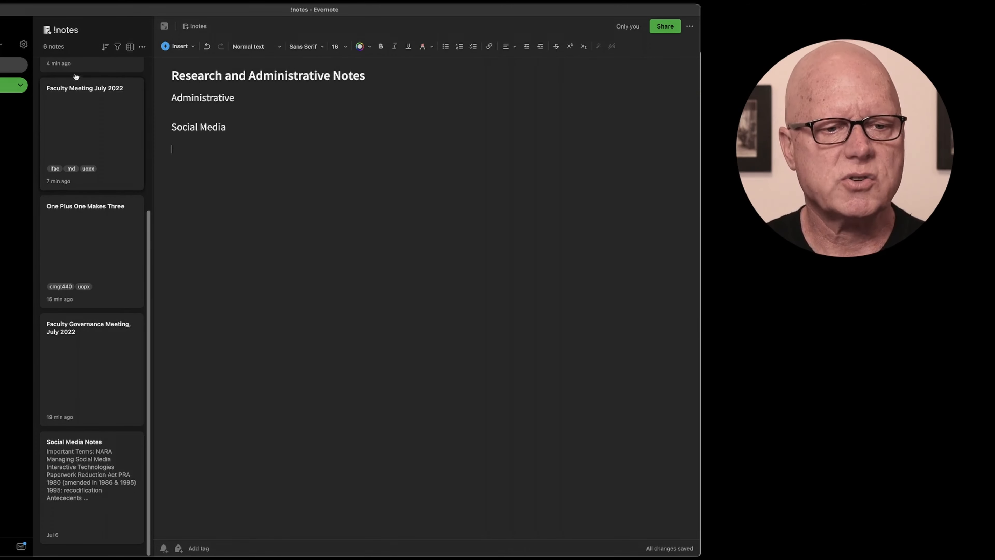
# Step: Look through the Faculty Meeting July 2022 and One Plus One Makes Three notes, and return to Research and Administrative Notes
pyautogui.click(104, 107)
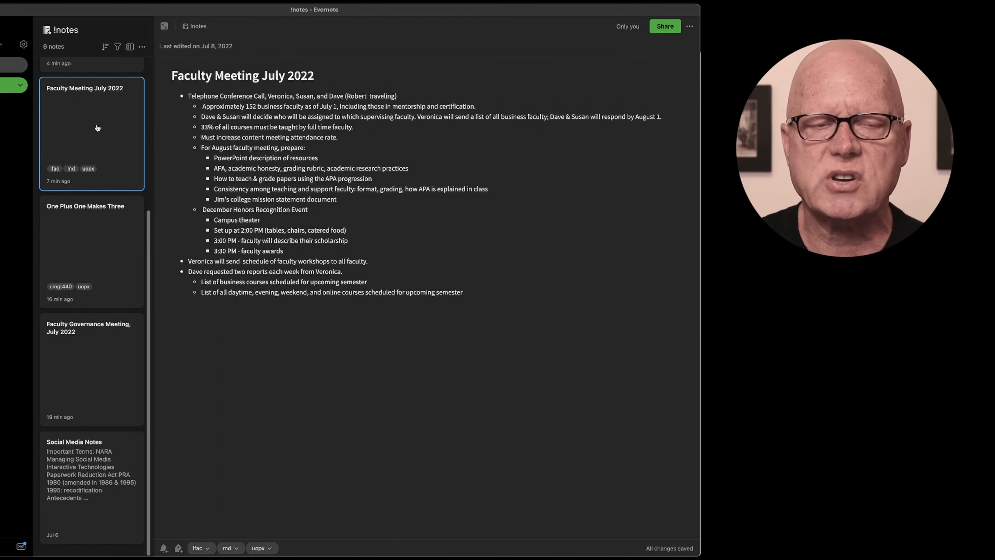
pyautogui.click(88, 339)
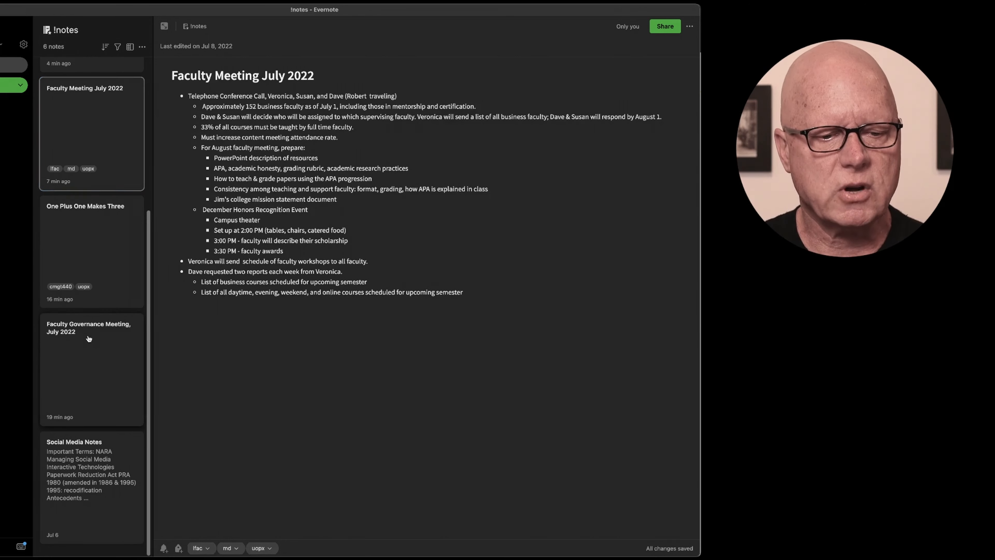
pyautogui.click(83, 257)
pyautogui.scroll(5, 87, 156)
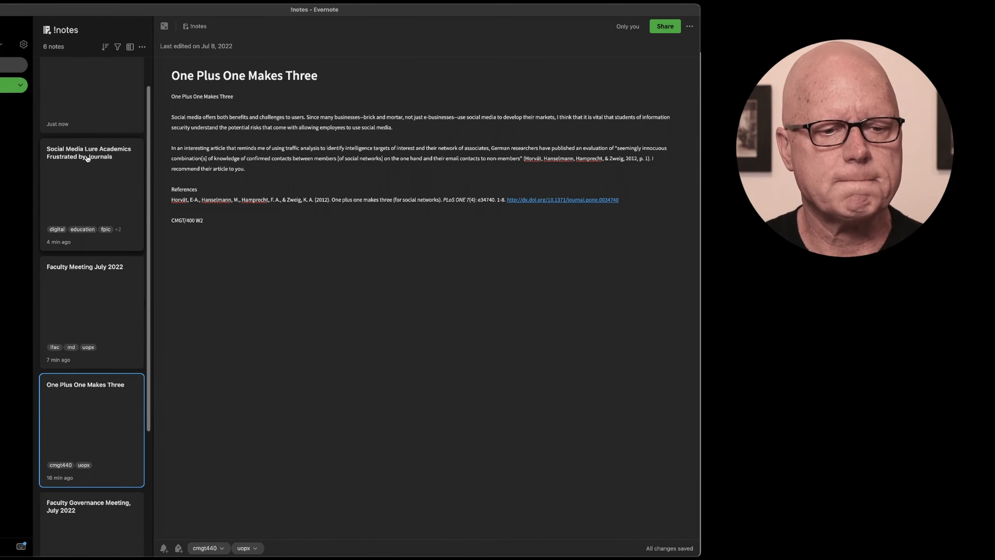
pyautogui.scroll(2, 87, 158)
pyautogui.click(92, 132)
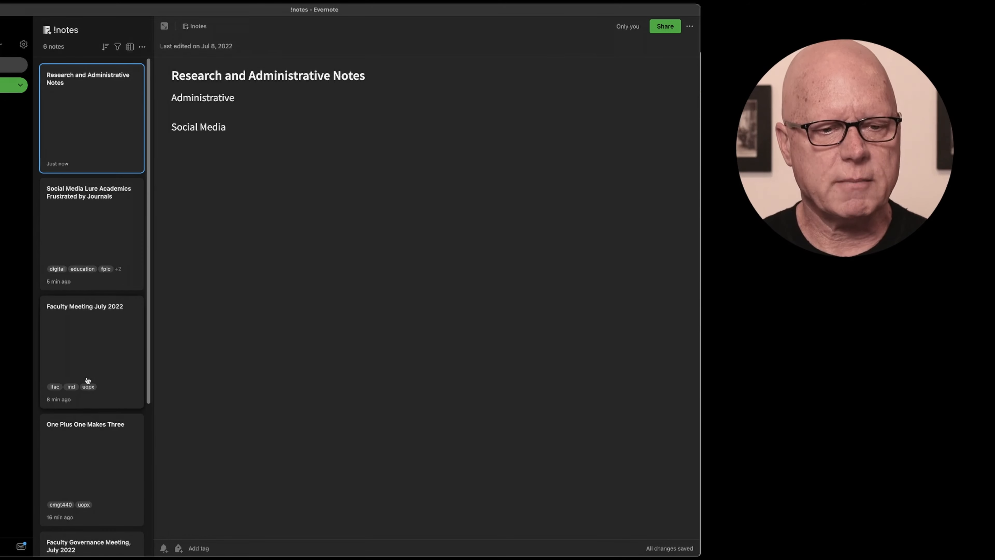
# Step: Insert a link to the Faculty Meeting July 2022 note on the empty line under the Administrative header
pyautogui.scroll(-1, 86, 347)
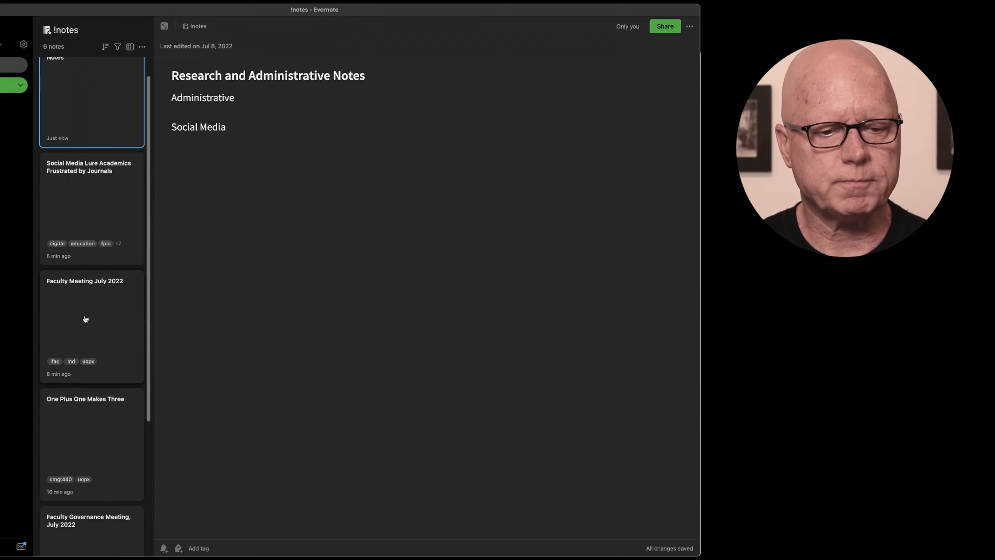
pyautogui.click(69, 335)
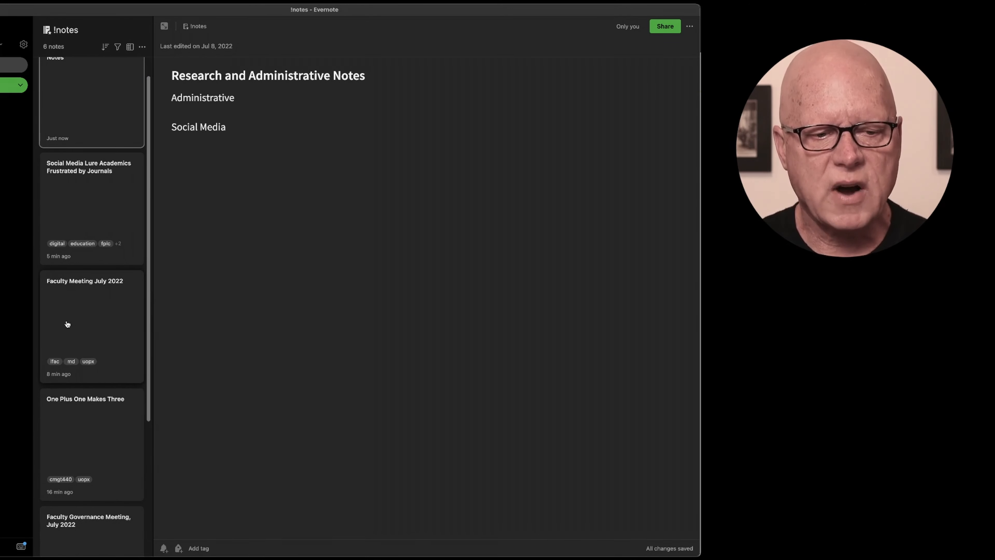
pyautogui.moveTo(67, 324); pyautogui.dragTo(182, 111)
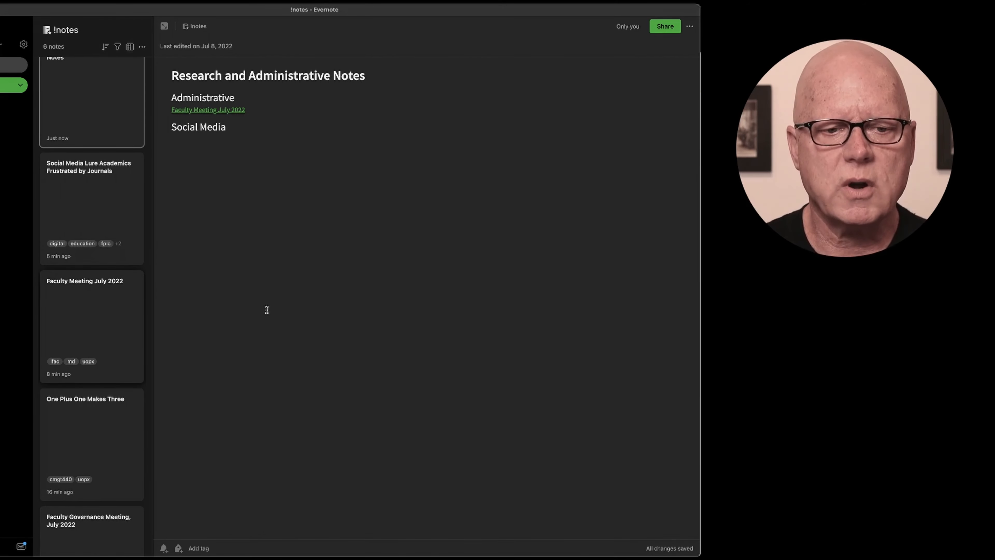
# Step: Test the Faculty Meeting July 2022 link by following it, and go back to Research and Administrative Notes
pyautogui.moveTo(231, 113)
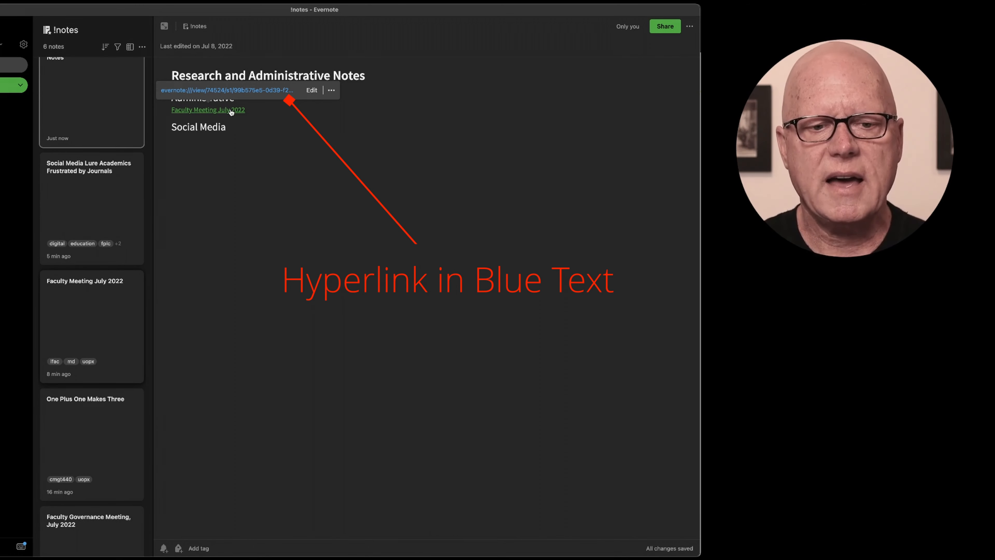
pyautogui.click(231, 111)
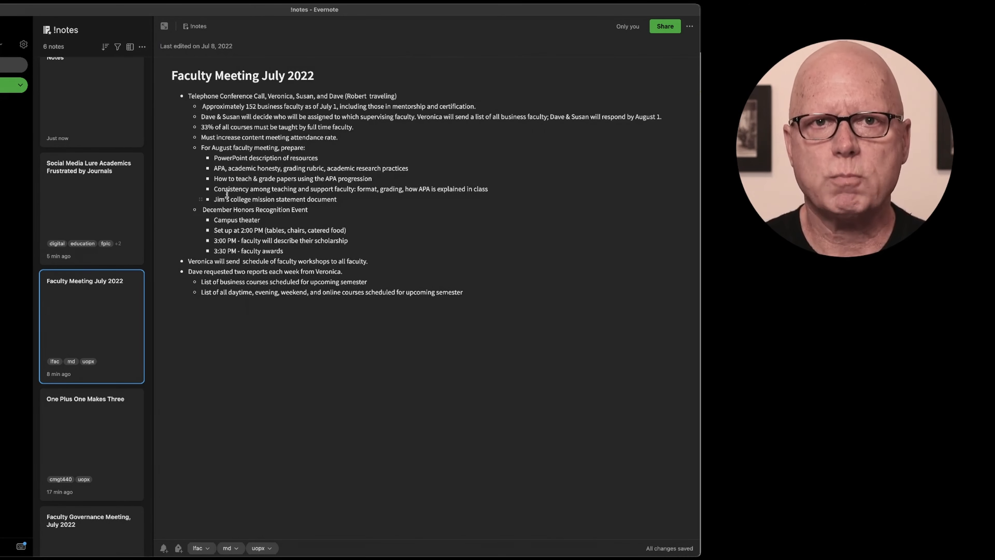
pyautogui.scroll(2, 121, 235)
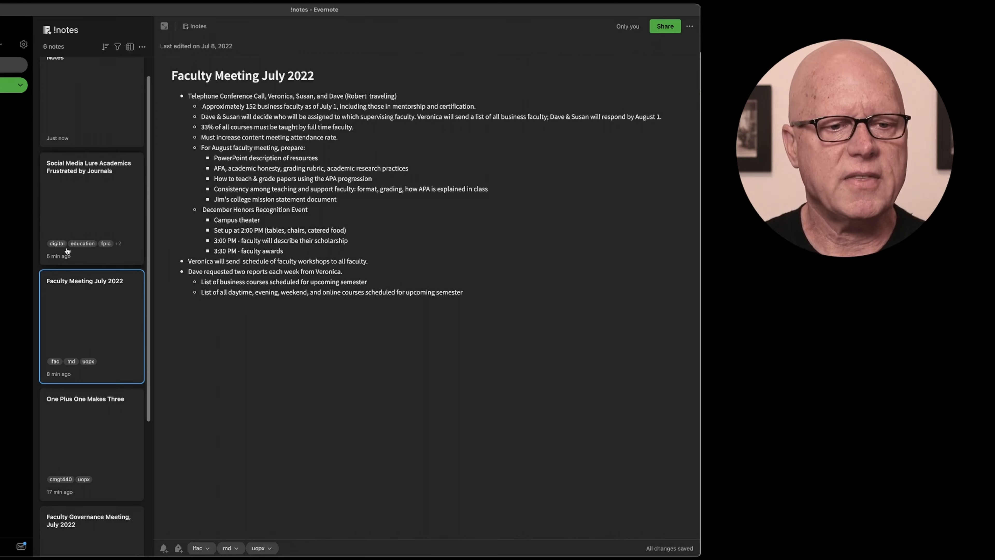
pyautogui.click(95, 119)
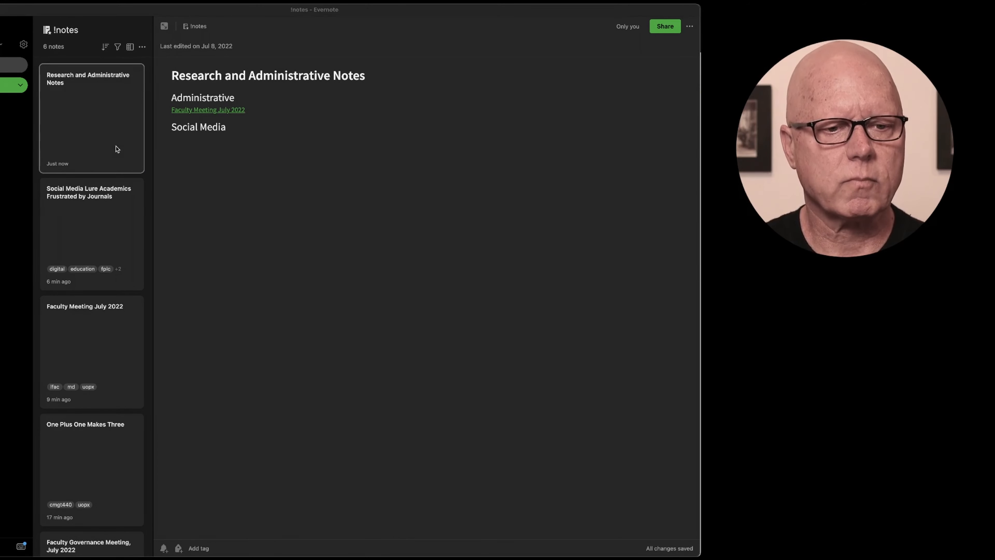
# Step: Insert links to Social Media Lure Academics Frustrated by Journals and One Plus One Makes Three under the Social Media header
pyautogui.click(89, 228)
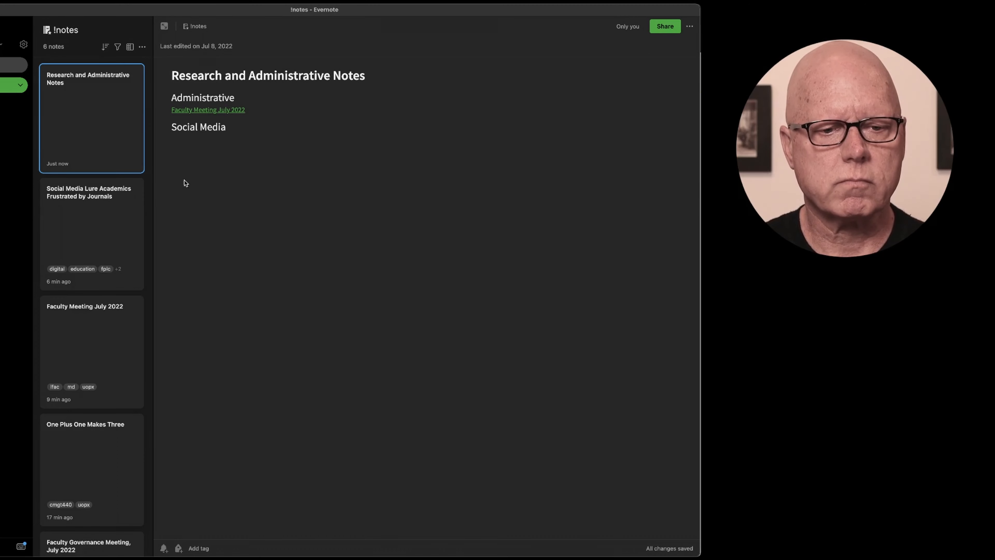
pyautogui.moveTo(93, 220); pyautogui.dragTo(189, 142)
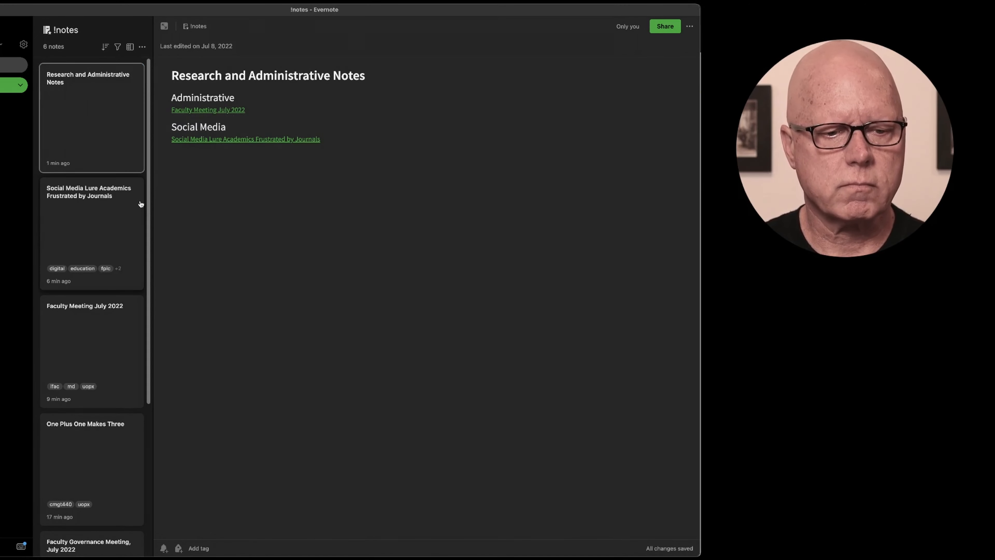
pyautogui.scroll(-3, 96, 394)
pyautogui.click(97, 393)
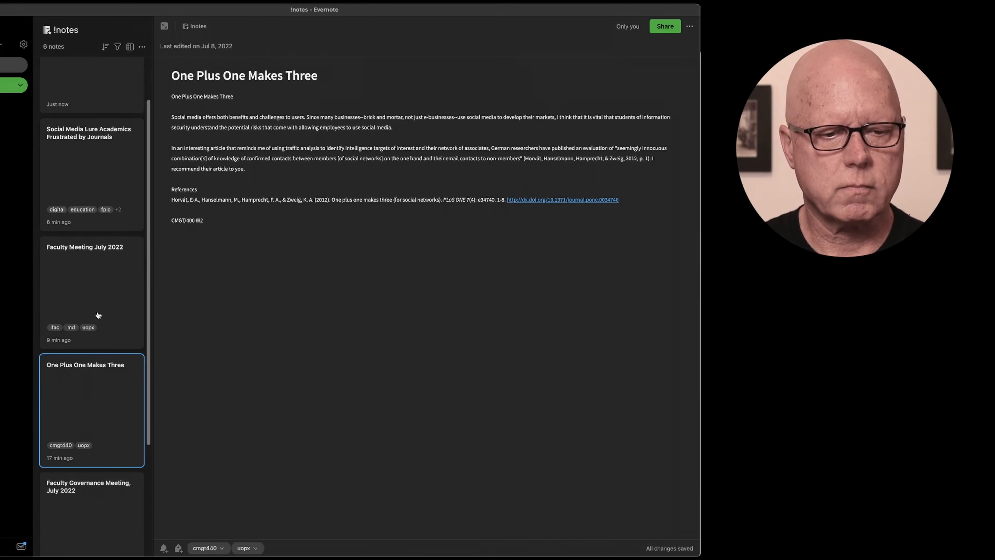
pyautogui.click(96, 83)
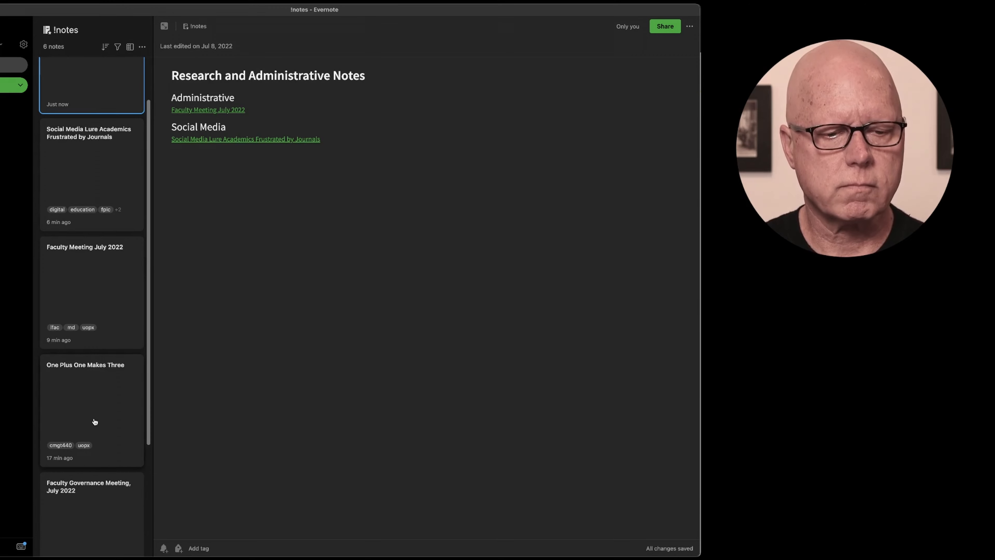
pyautogui.moveTo(95, 422); pyautogui.dragTo(218, 208)
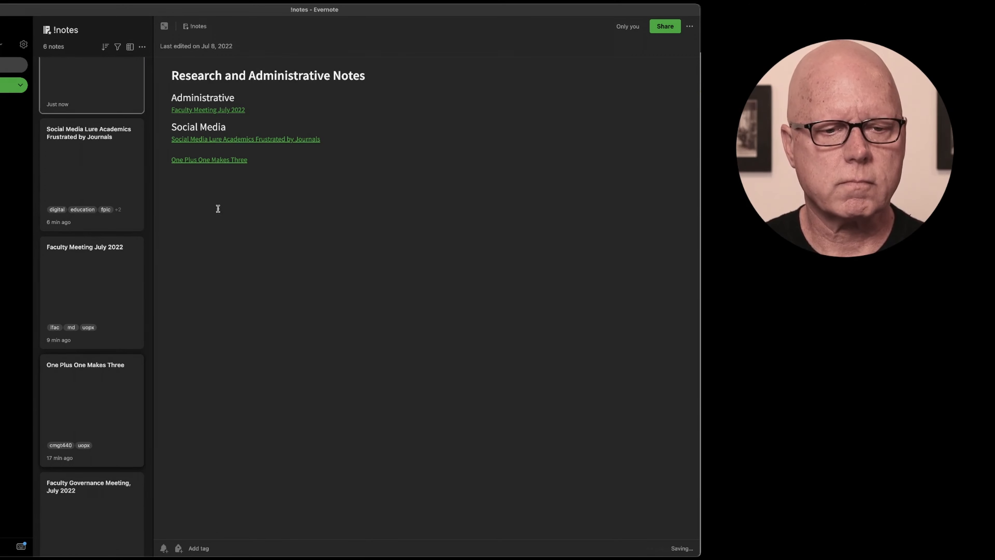
# Step: Link Faculty Governance Meeting, July 2022 under the Administrative header and Social Media Notes at the end of the Social Media links
pyautogui.scroll(-2, 71, 435)
pyautogui.scroll(-1, 74, 433)
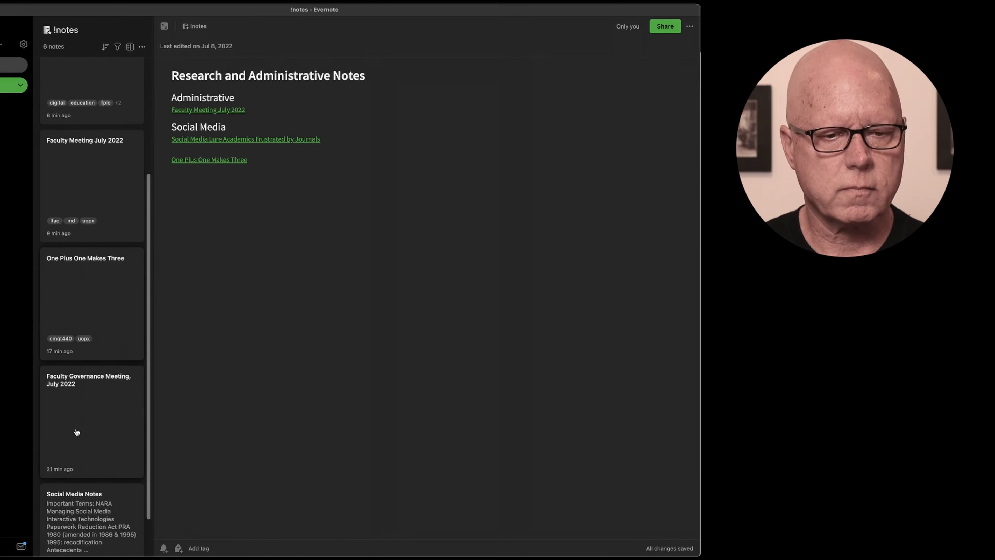
pyautogui.moveTo(77, 431); pyautogui.dragTo(280, 121)
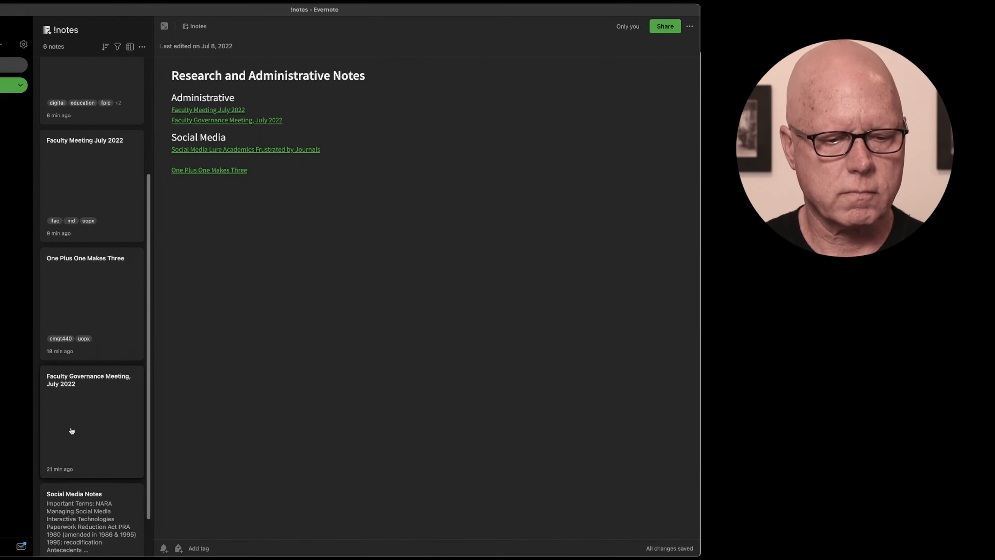
pyautogui.moveTo(83, 512); pyautogui.dragTo(205, 231)
pyautogui.scroll(-2, 62, 384)
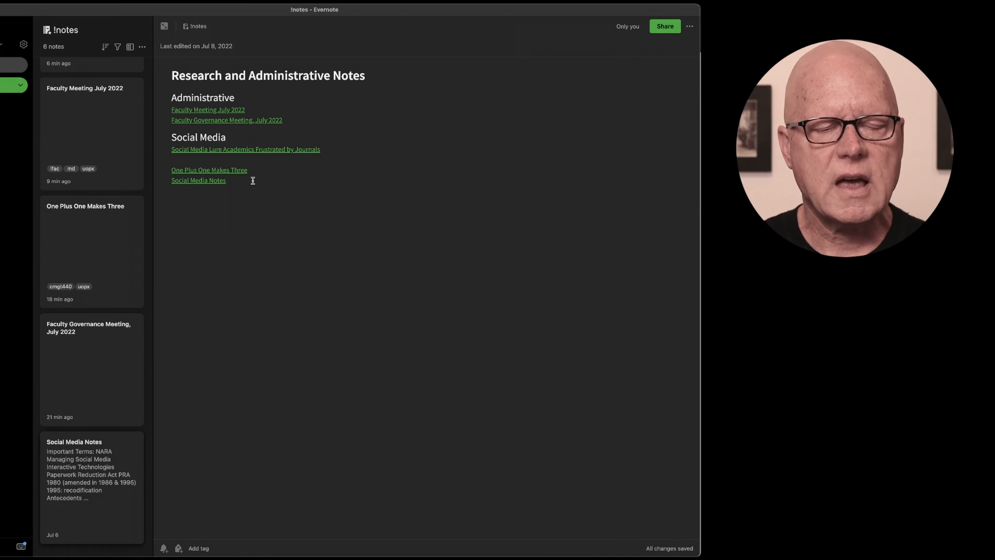
# Step: Remove the empty line between the Social Media links and format these three links as a bulleted list
pyautogui.click(225, 161)
pyautogui.press('BackSpace')
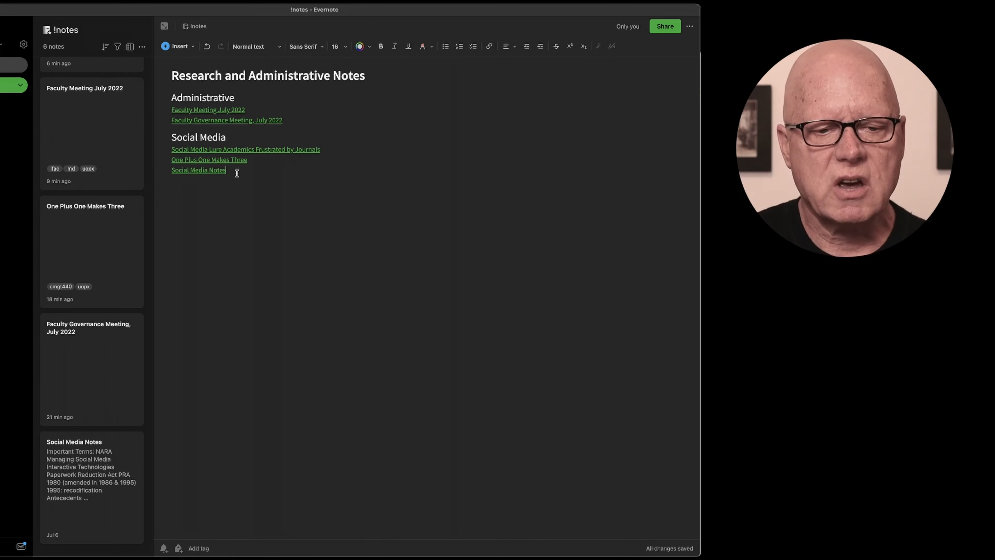
pyautogui.moveTo(236, 172); pyautogui.dragTo(171, 152)
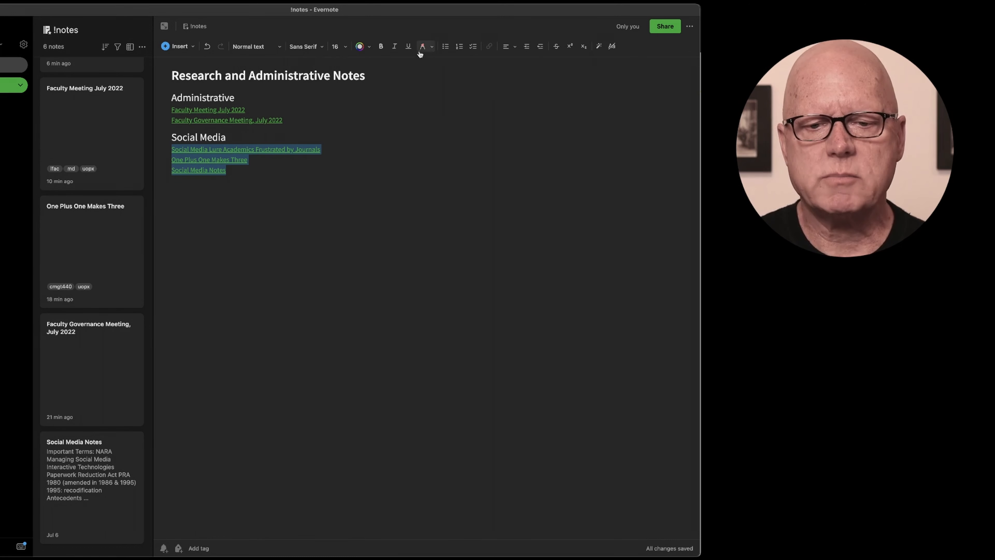
pyautogui.click(444, 48)
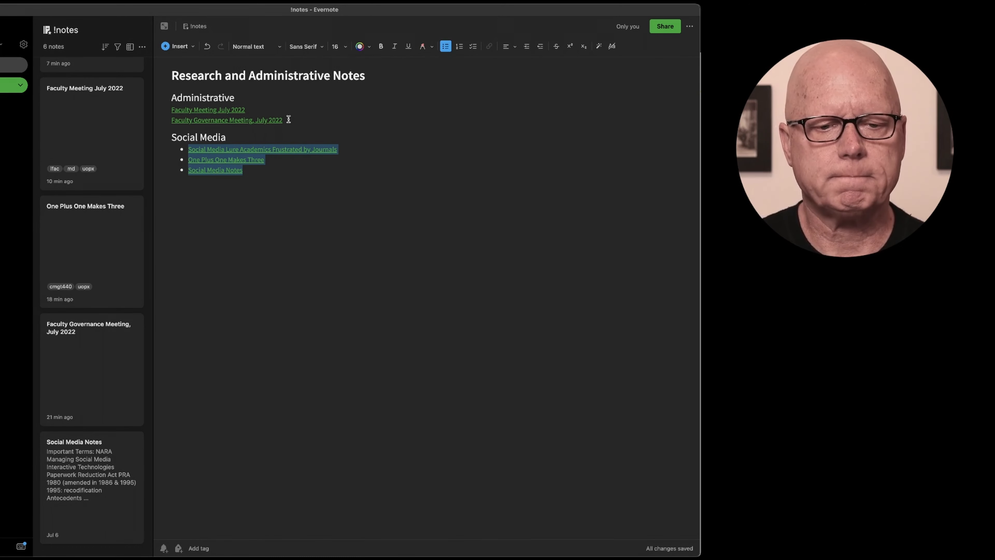
# Step: Format the two links under the Administrative header as a bulleted list
pyautogui.moveTo(285, 120); pyautogui.dragTo(163, 111)
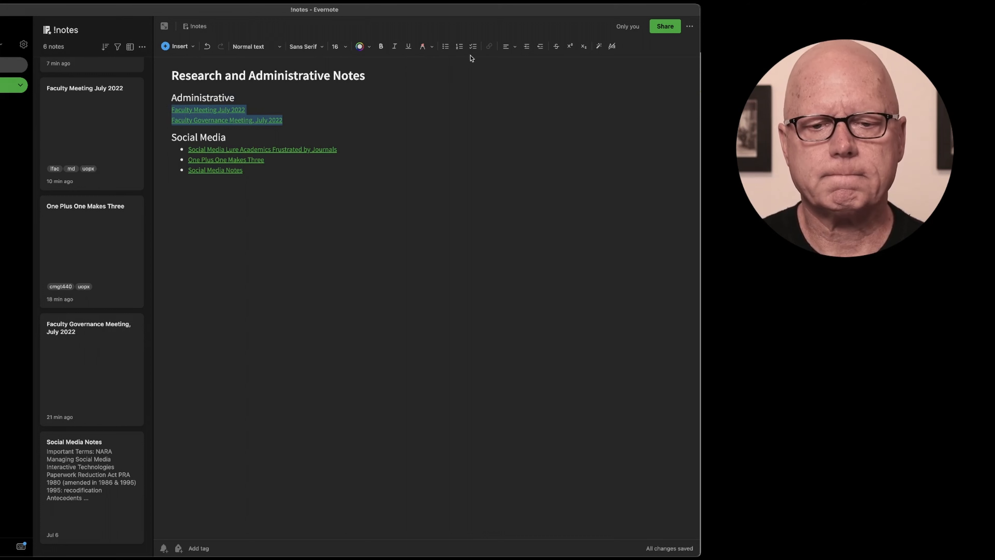
pyautogui.click(445, 48)
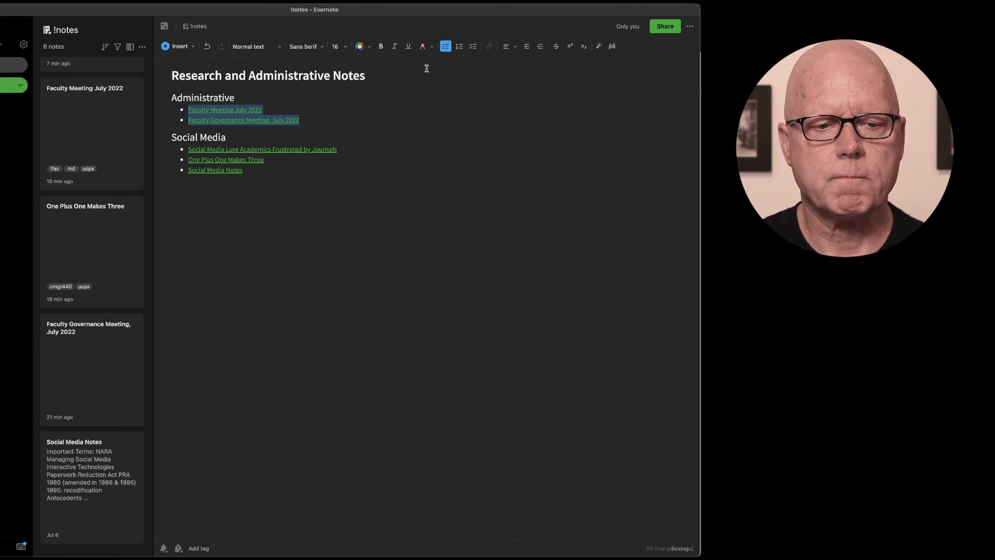
pyautogui.click(400, 212)
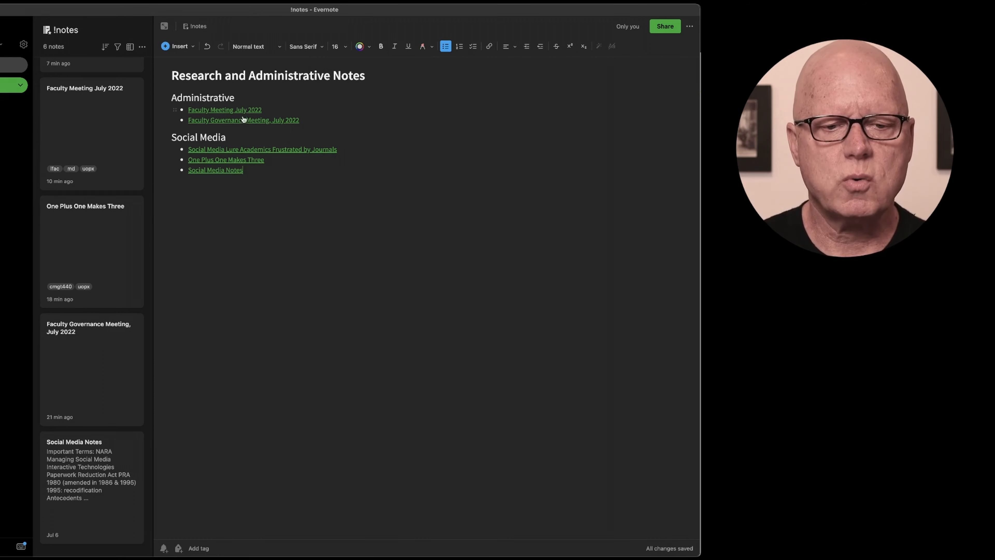
# Step: Follow the link to the Social Media Lure Academics Frustrated by Journals note
pyautogui.moveTo(223, 173)
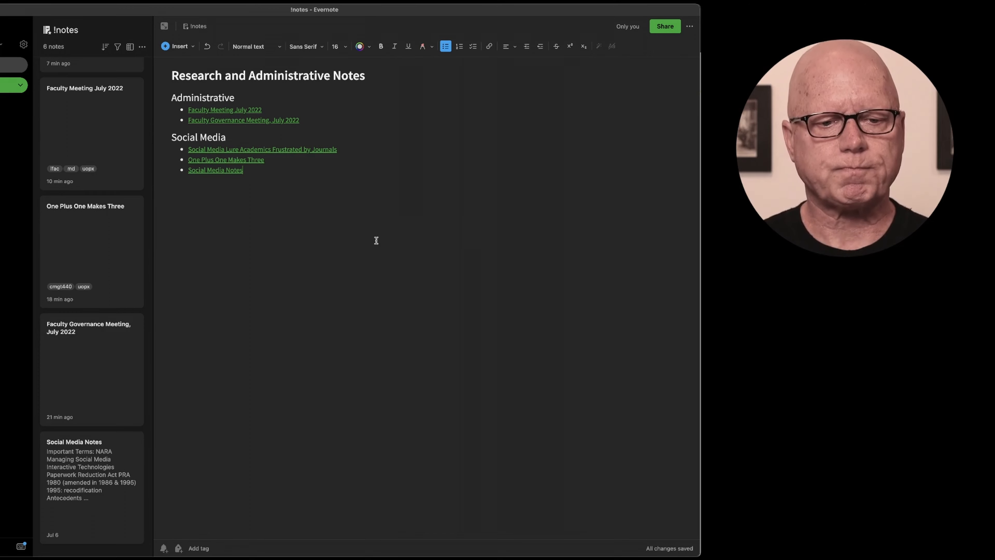
pyautogui.click(244, 152)
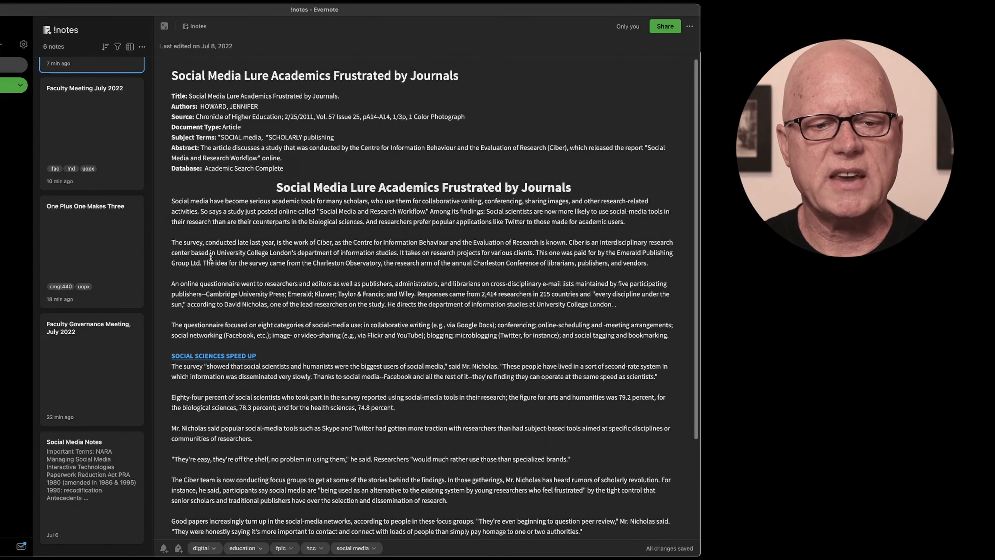